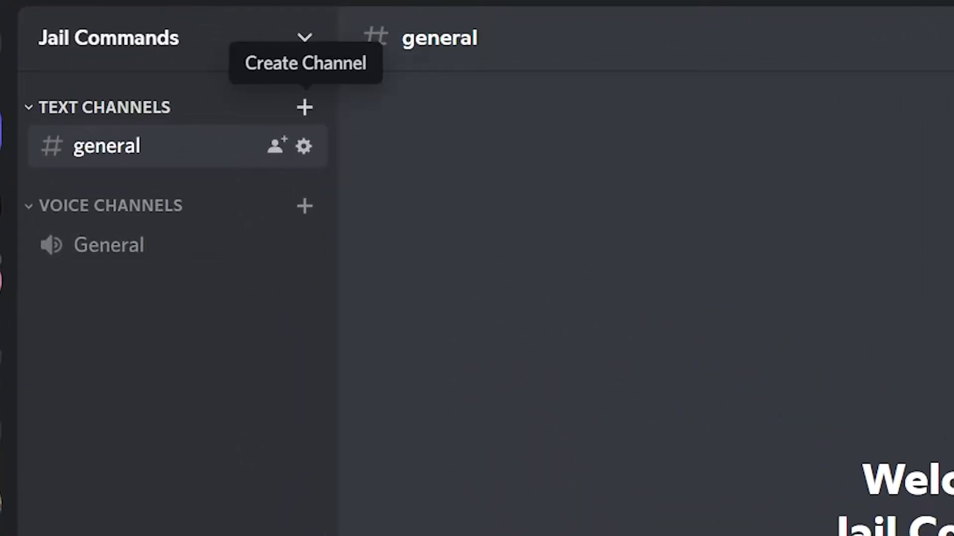
Create a private text channel named jail under Text Channels without adding any members or roles
click(304, 107)
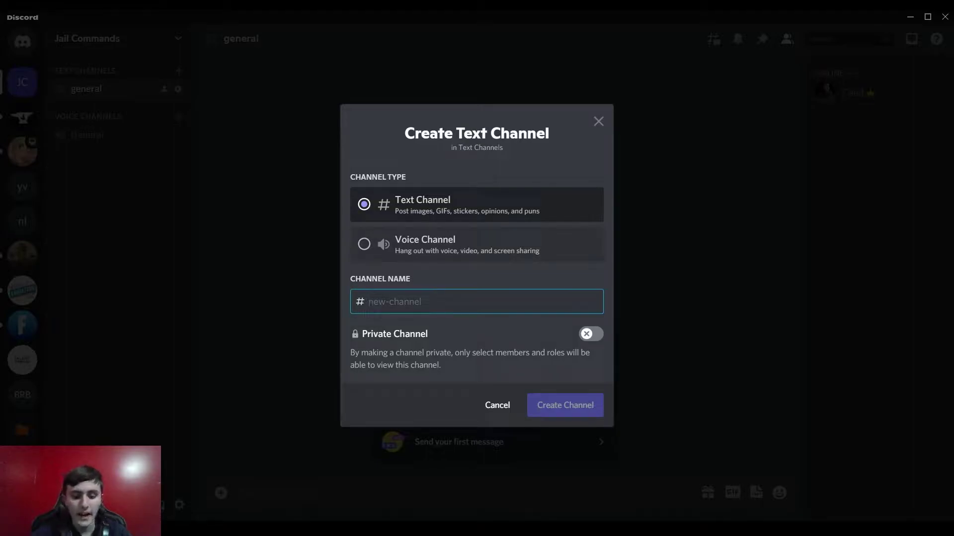
text(jail)
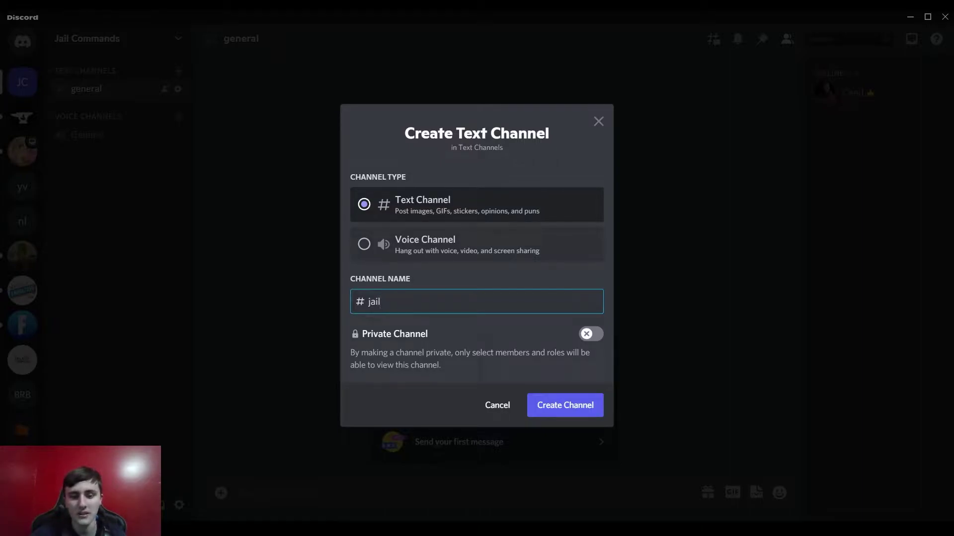
click(590, 334)
click(574, 405)
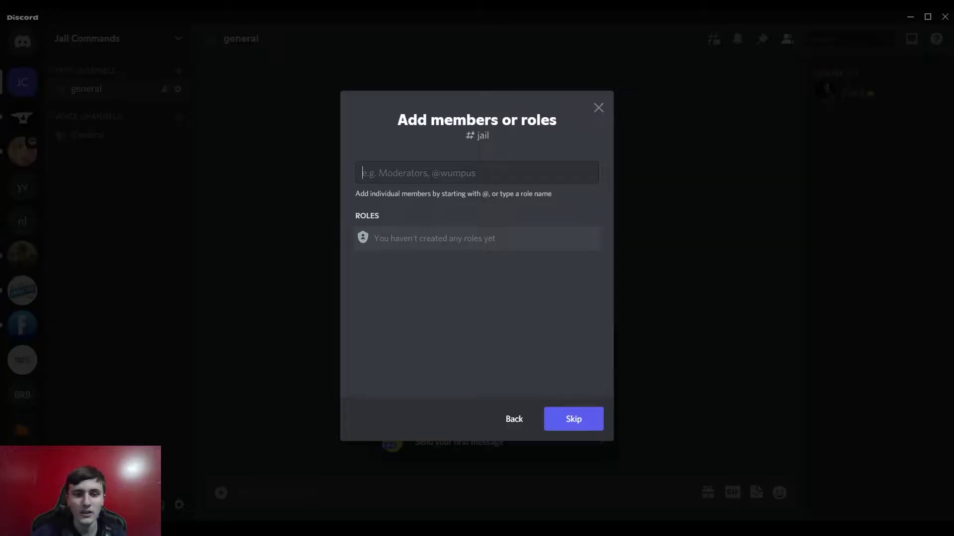
click(574, 418)
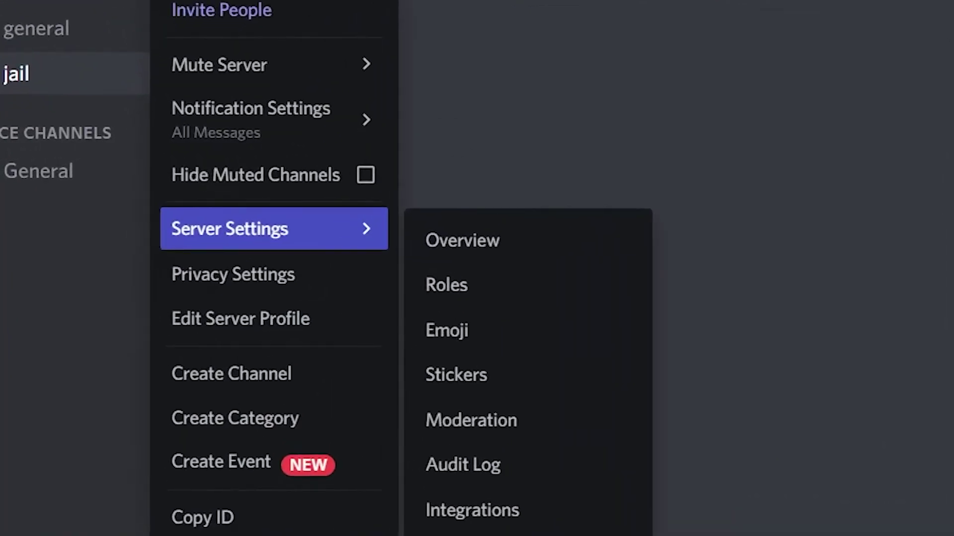
Create a new role in the server's role settings and name it Jail
click(214, 192)
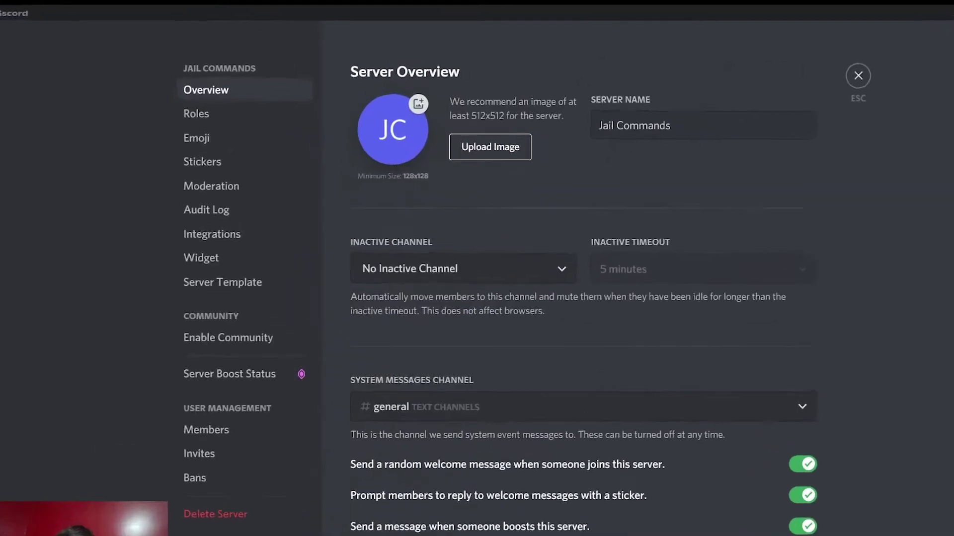
click(196, 114)
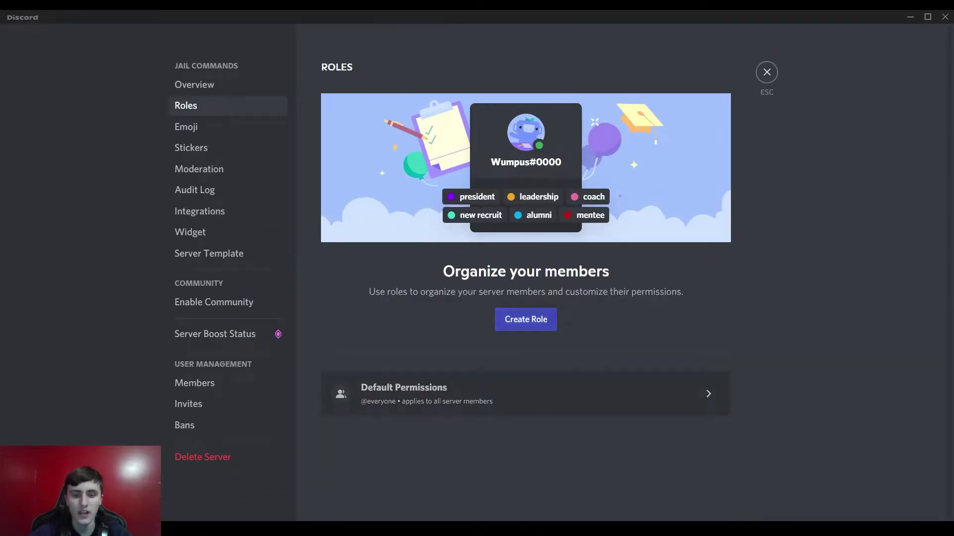
click(525, 319)
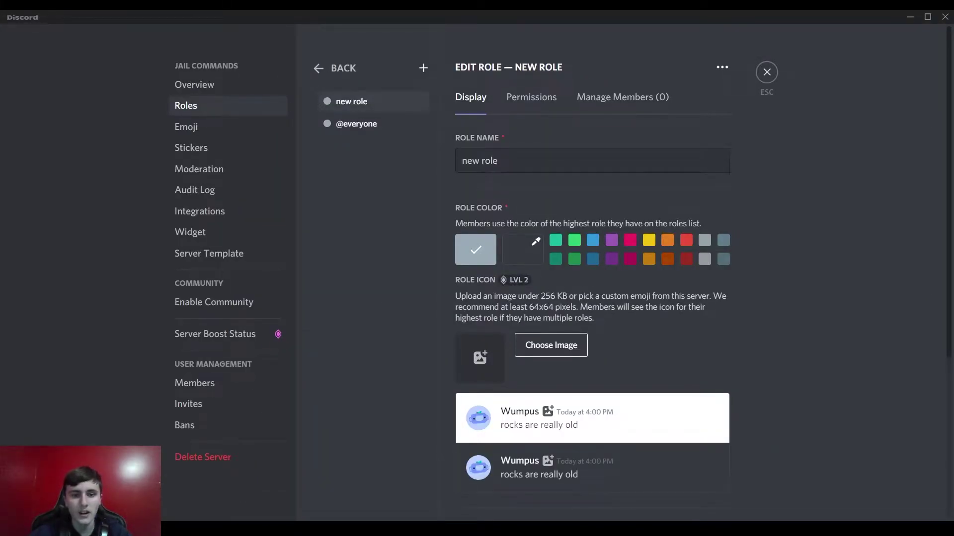
key(ctrl+a)
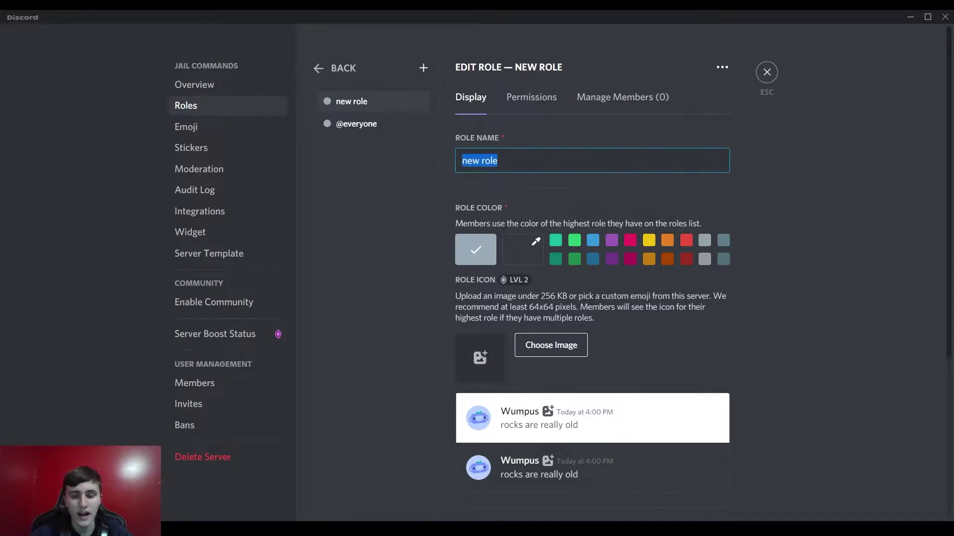
key(BackSpace)
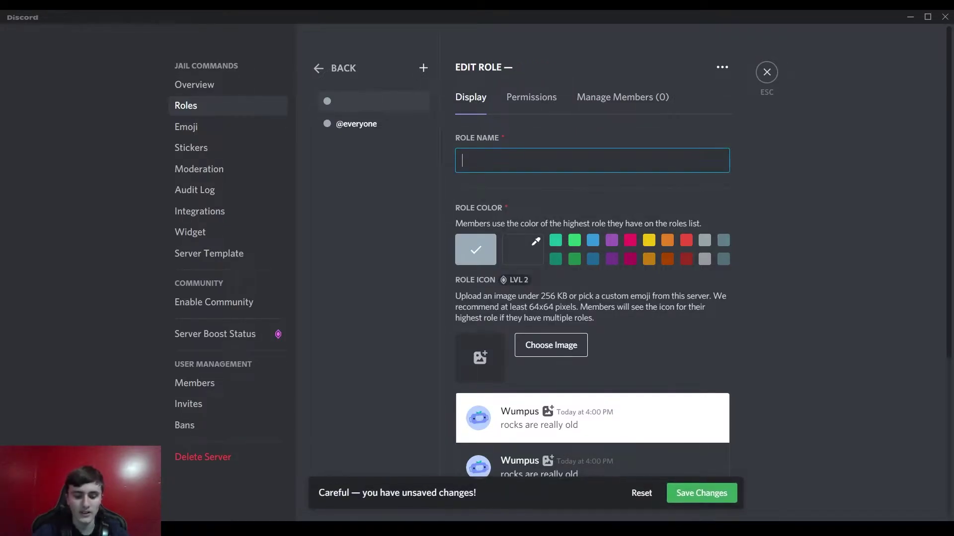
text(Jail)
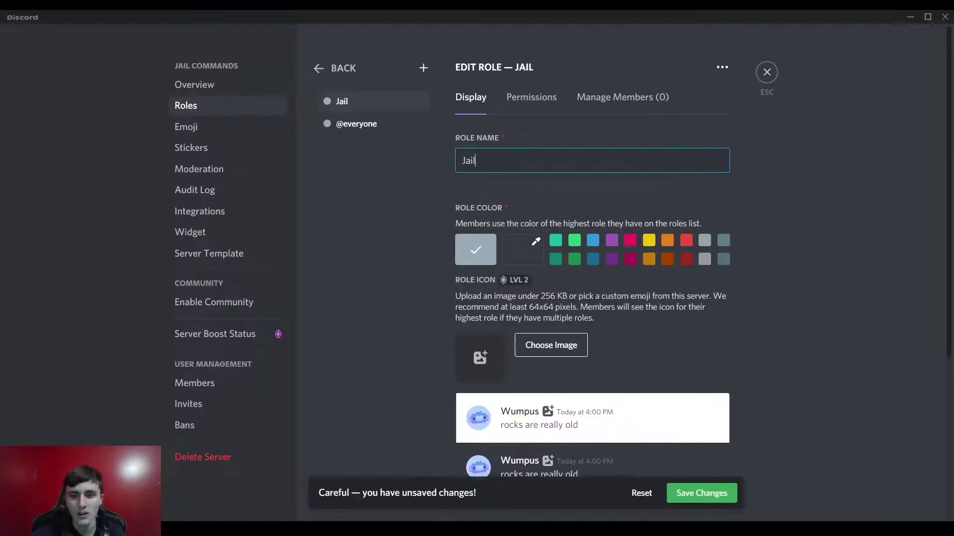
Give the Jail role a purple colour, display its members separately from online members, and save the role
click(611, 240)
scroll(592, 298, down, 4)
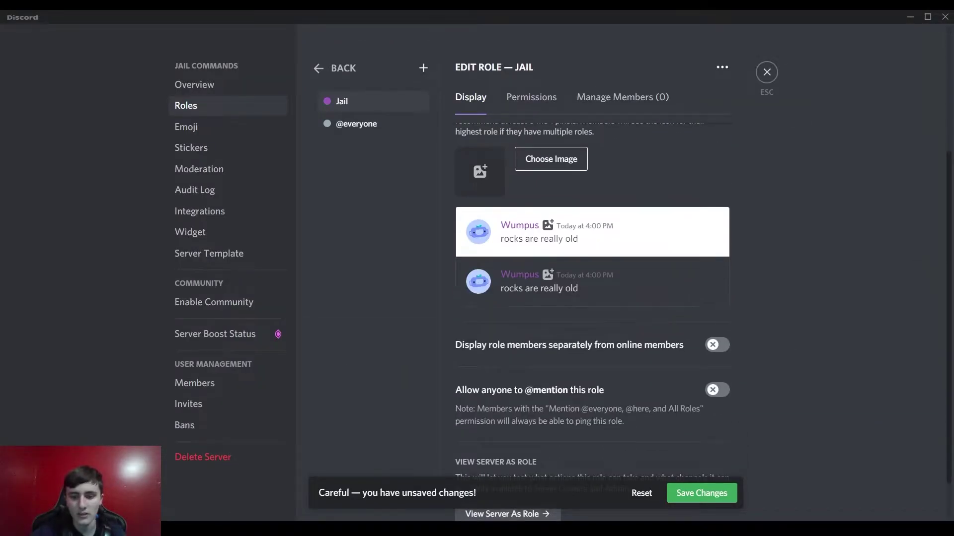
click(717, 345)
scroll(717, 345, down, 2)
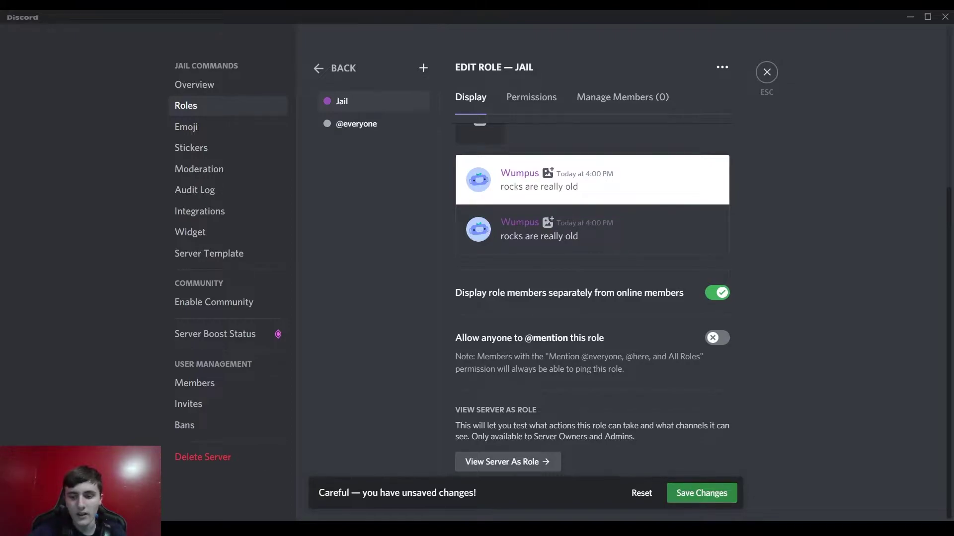
click(701, 494)
click(767, 72)
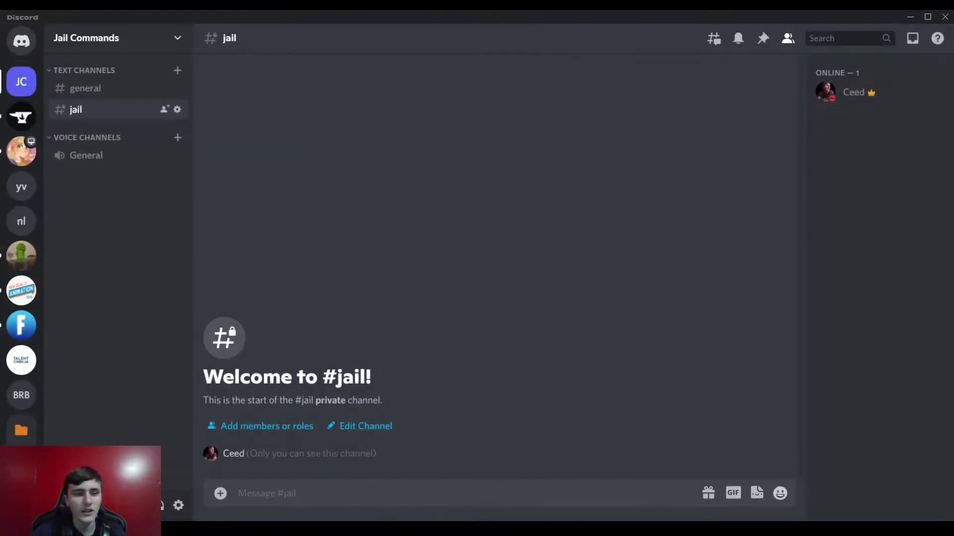
Create a public text channel named test under Text Channels
click(177, 70)
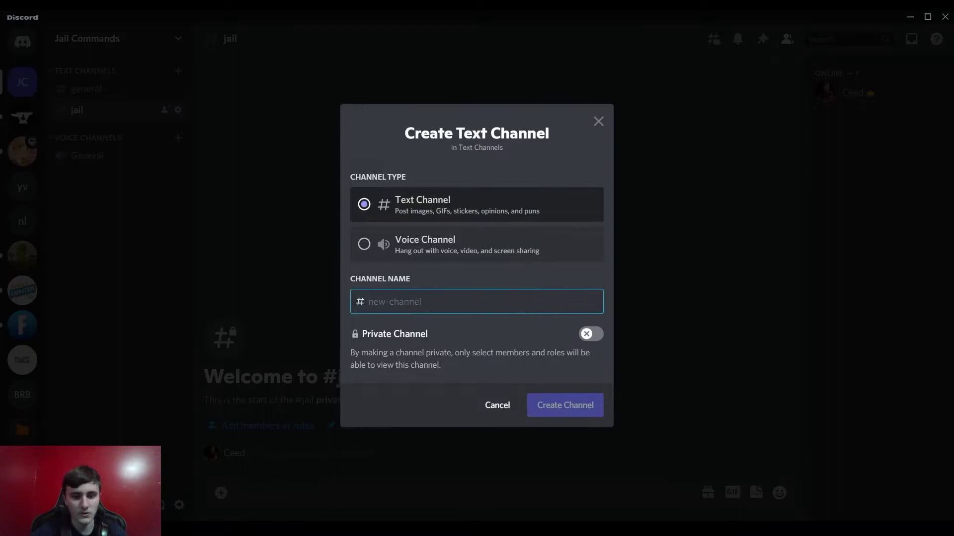
text(test)
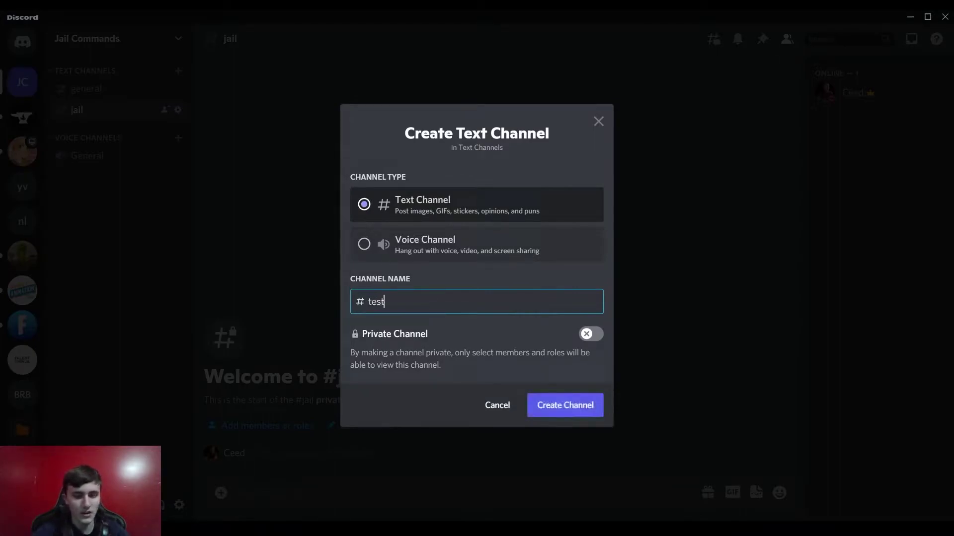
key(Return)
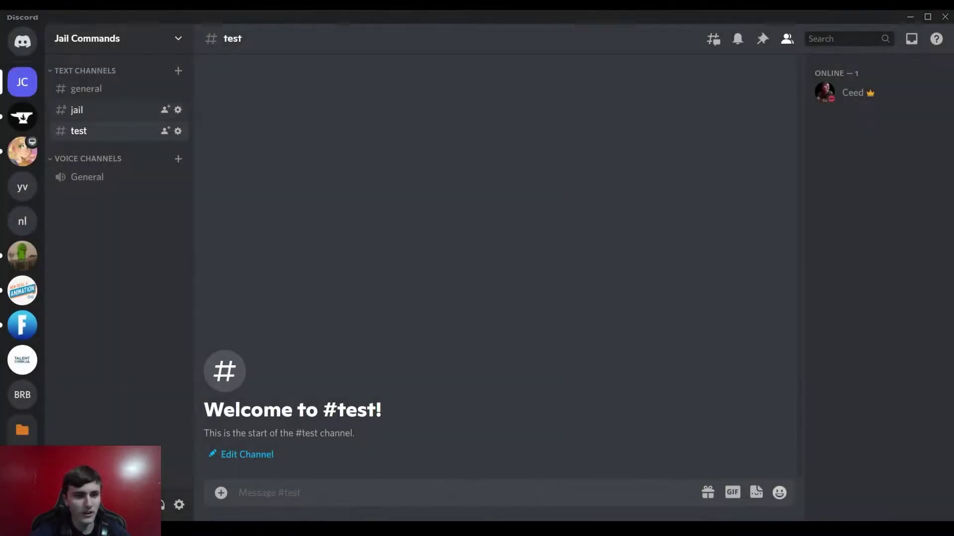
Create a public text channel named test-2 and move the jail channel below it in the channel list
text(tes)
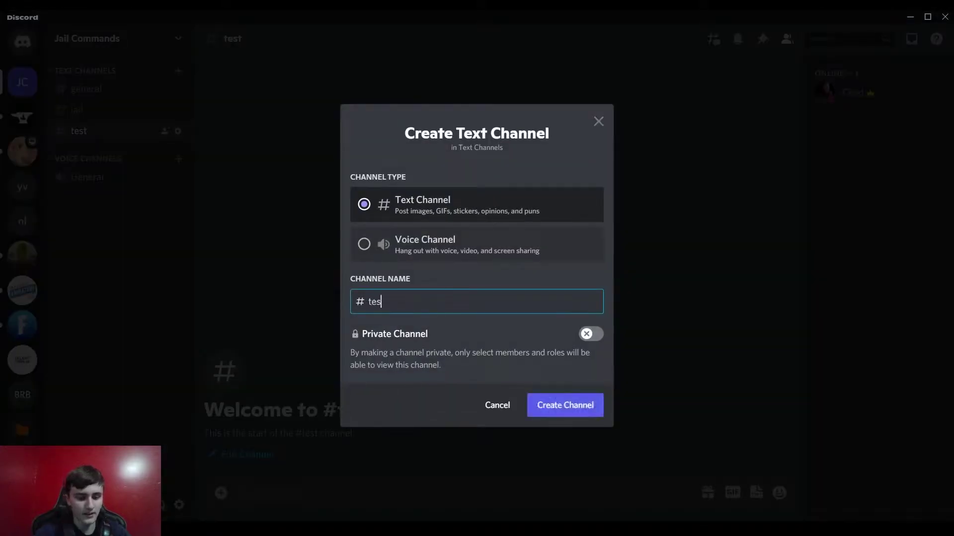
text(t-2)
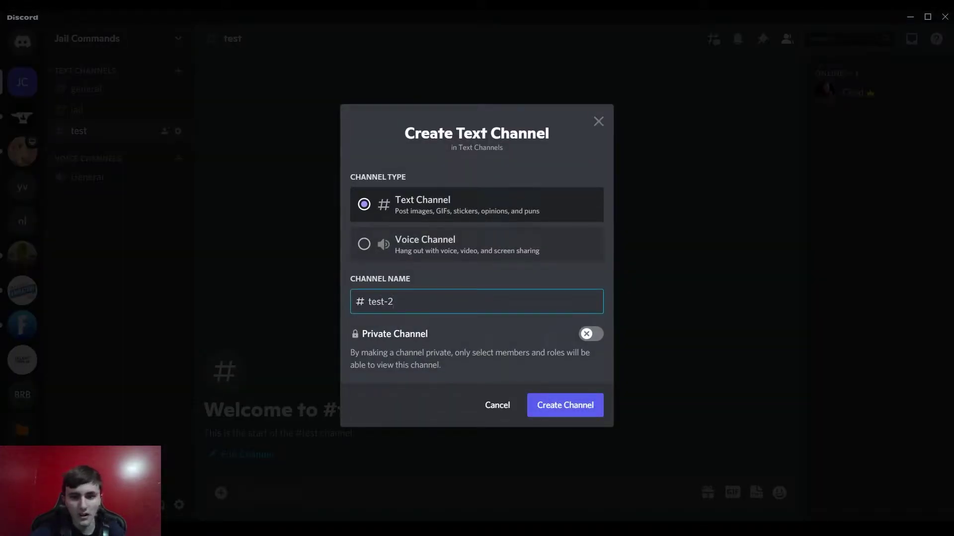
key(Return)
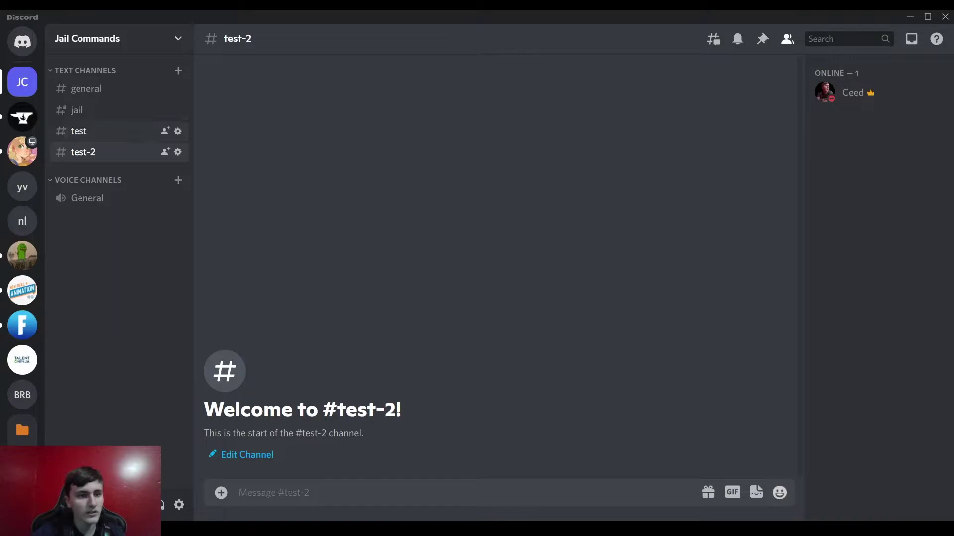
drag(100, 110, 79, 158)
Deny View Channels for the Jail role in the Text Channels category's permissions and save the change
right_click(101, 70)
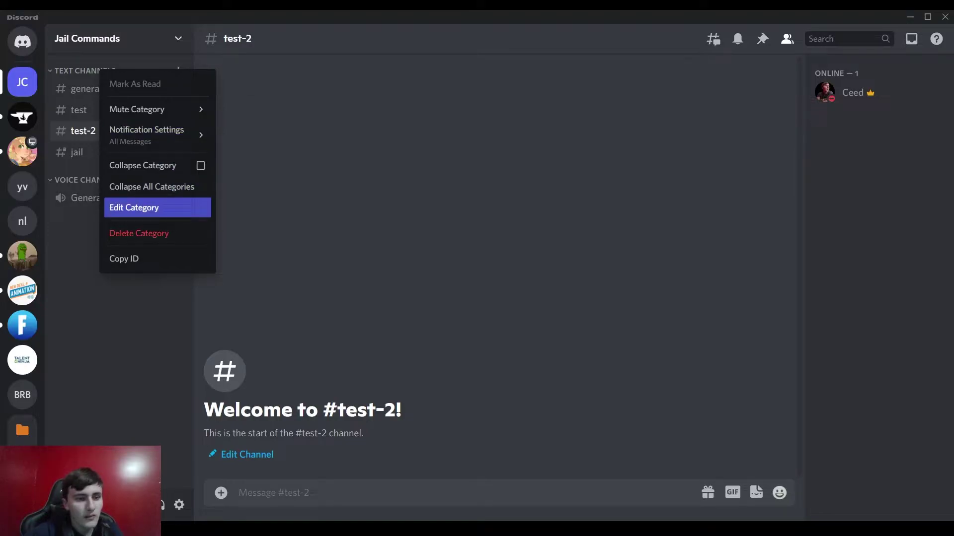
click(149, 208)
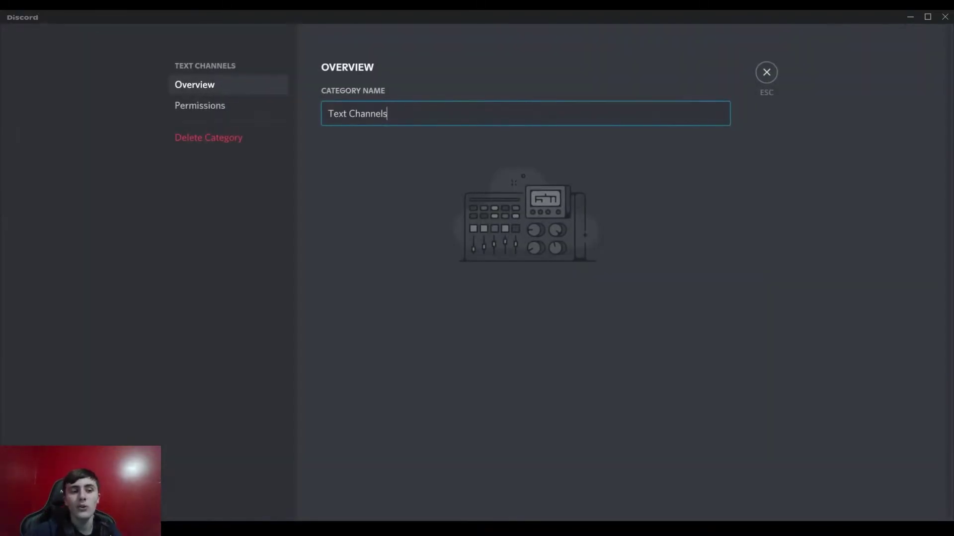
click(200, 105)
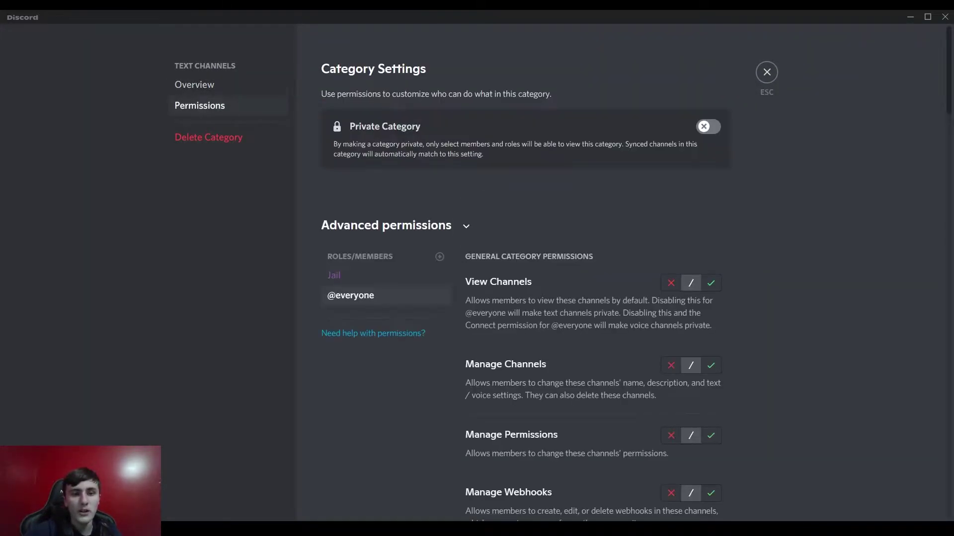
click(503, 285)
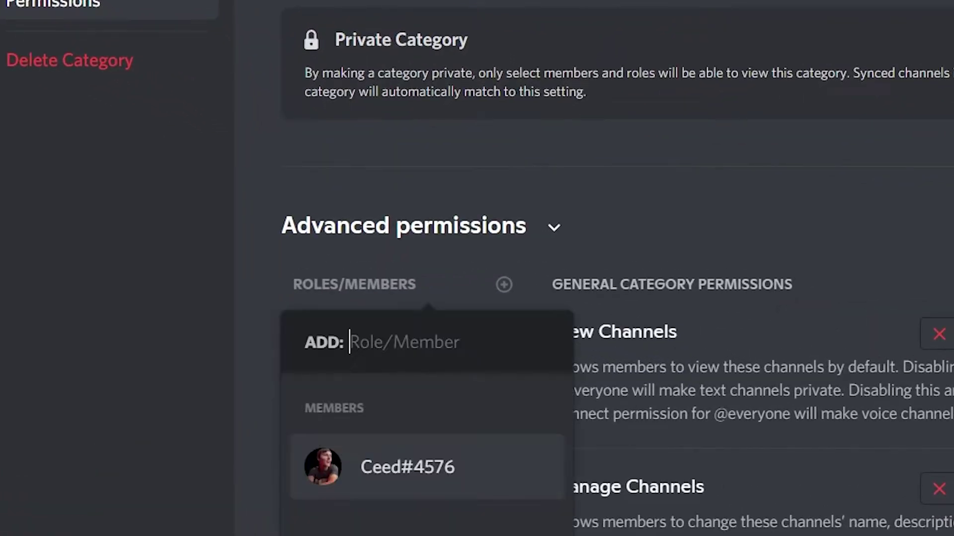
key(Escape)
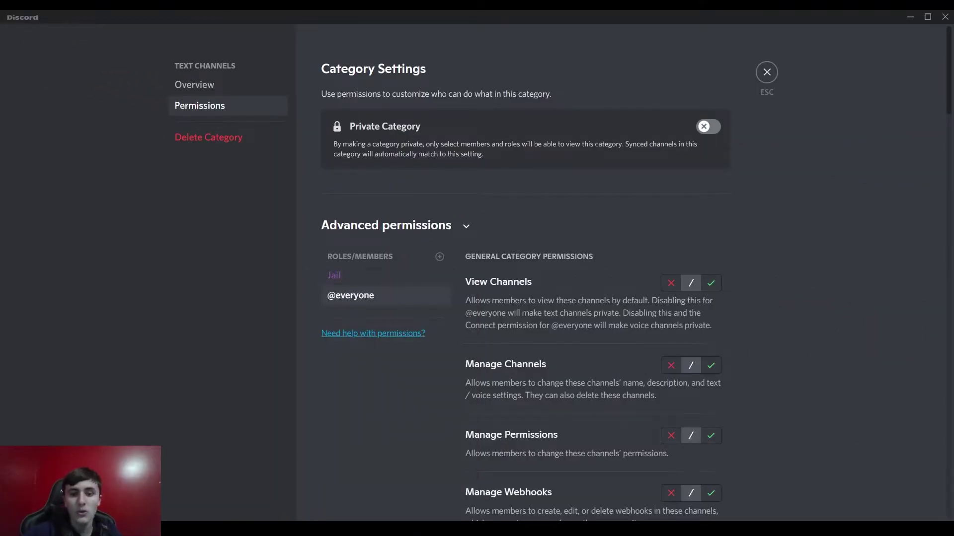
click(385, 275)
scroll(525, 274, down, 4)
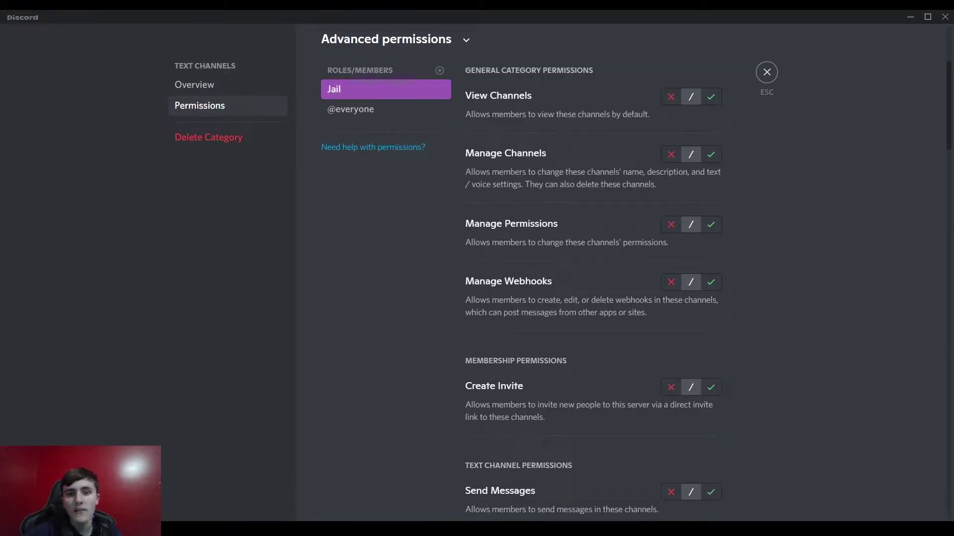
click(671, 97)
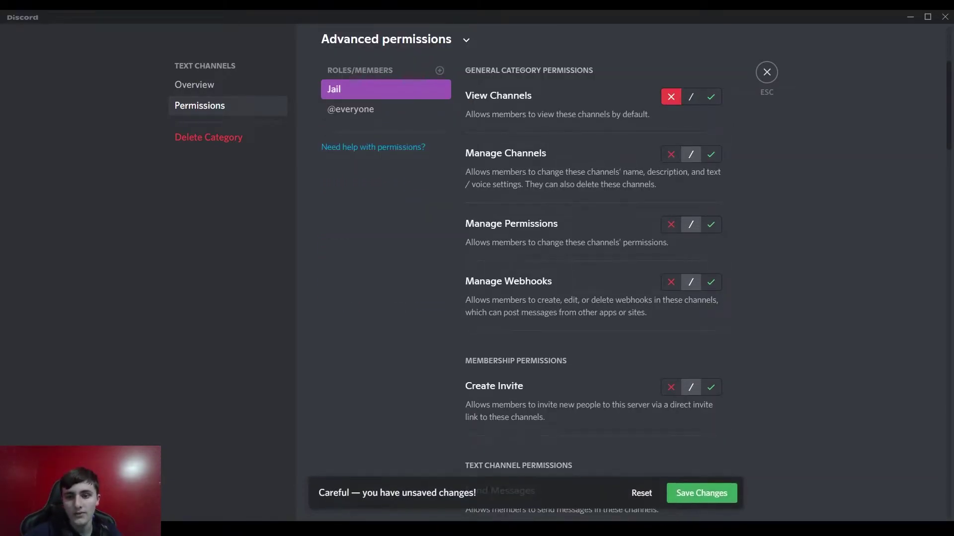
scroll(525, 275, down, 6)
scroll(525, 275, up, 9)
scroll(525, 275, up, 2)
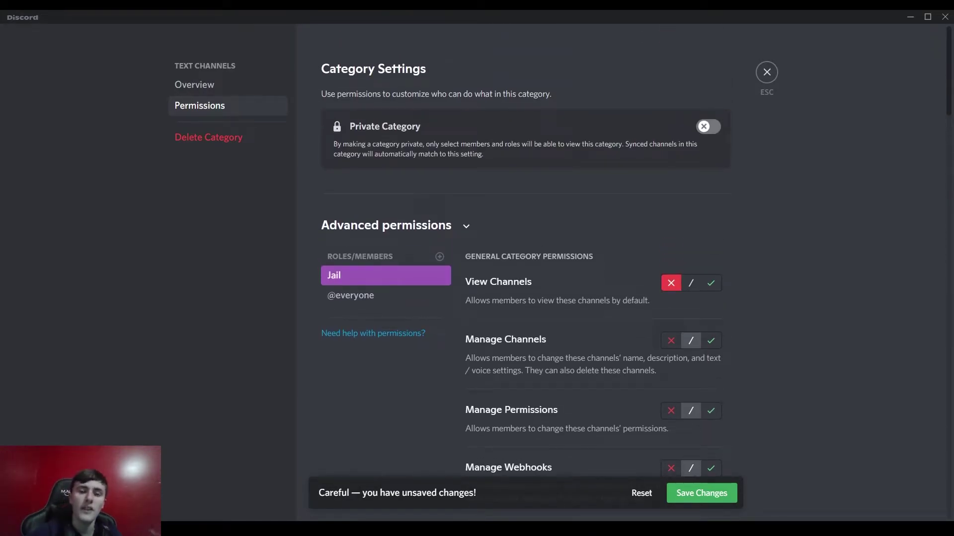
click(701, 493)
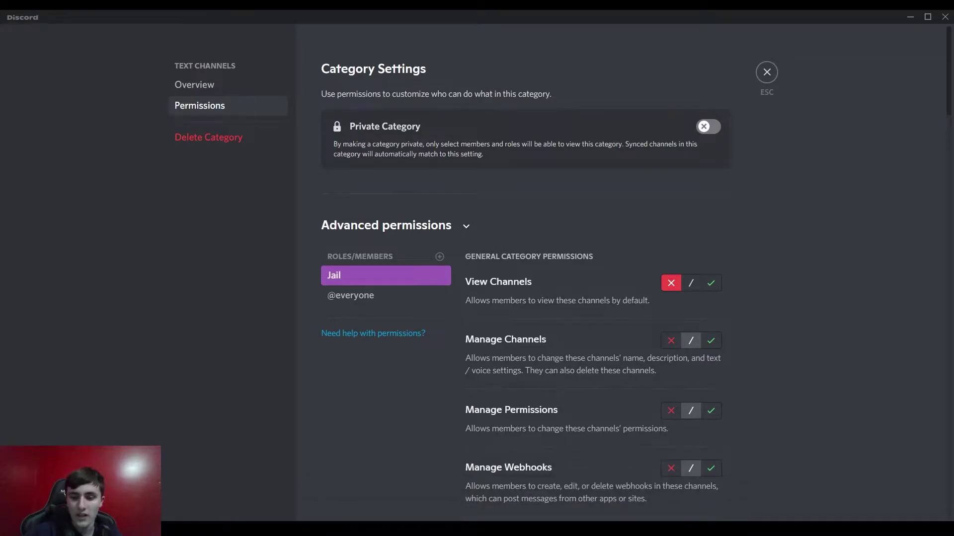
key(Escape)
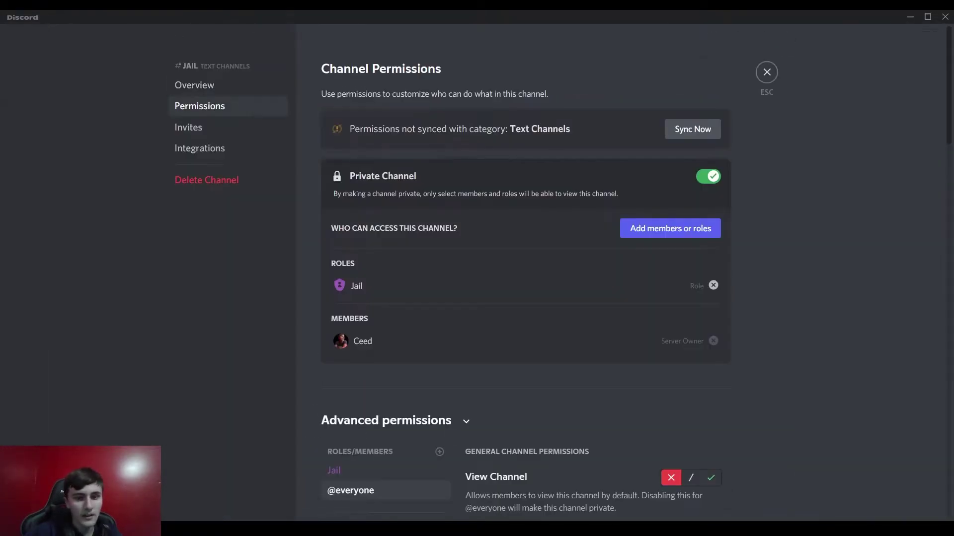
Review the Jail role's advanced permissions for the jail channel, including View Channel and Send Messages
scroll(525, 273, down, 2)
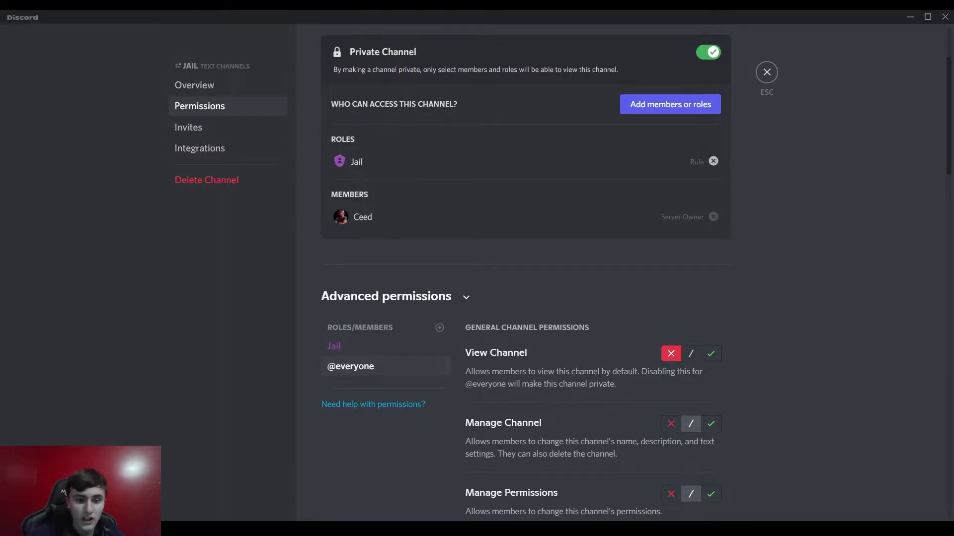
click(386, 346)
scroll(636, 273, down, 2)
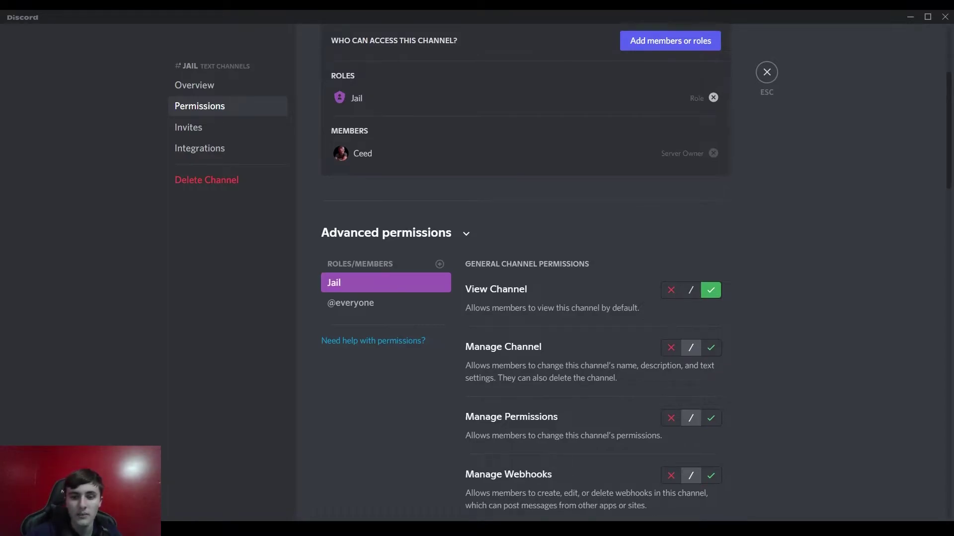
scroll(596, 273, down, 8)
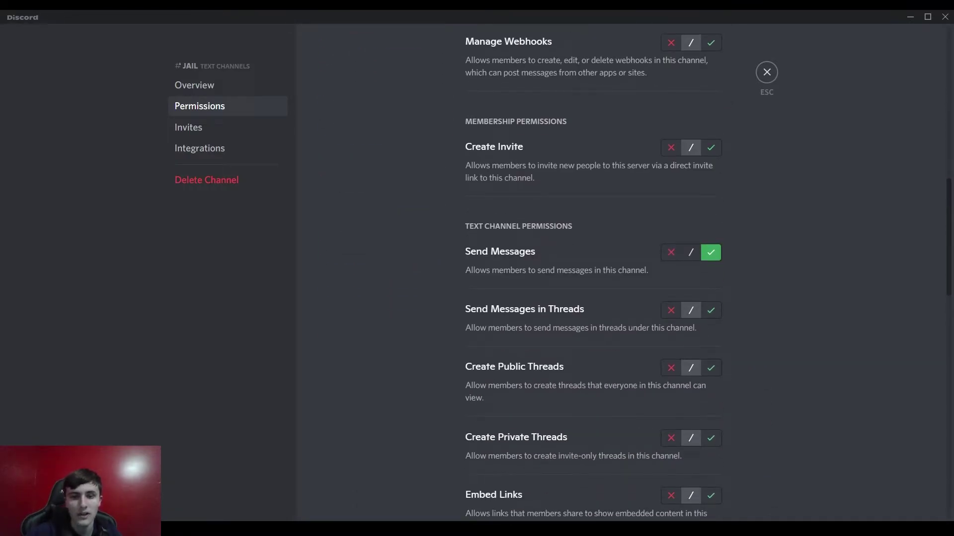
key(Escape)
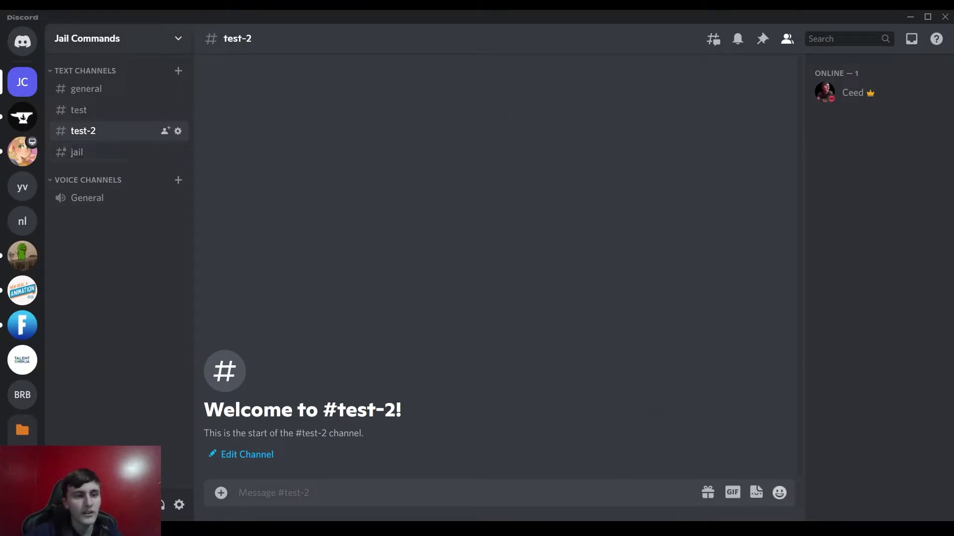
Open the role list in the Jail Commands server settings and view the server as the Jail role
right_click(154, 43)
mouse_move(212, 134)
click(214, 185)
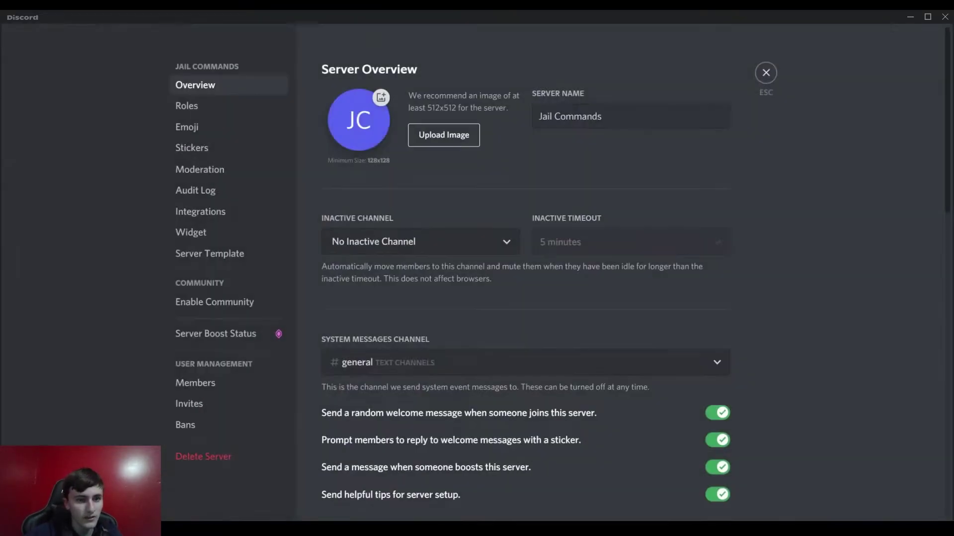
click(186, 106)
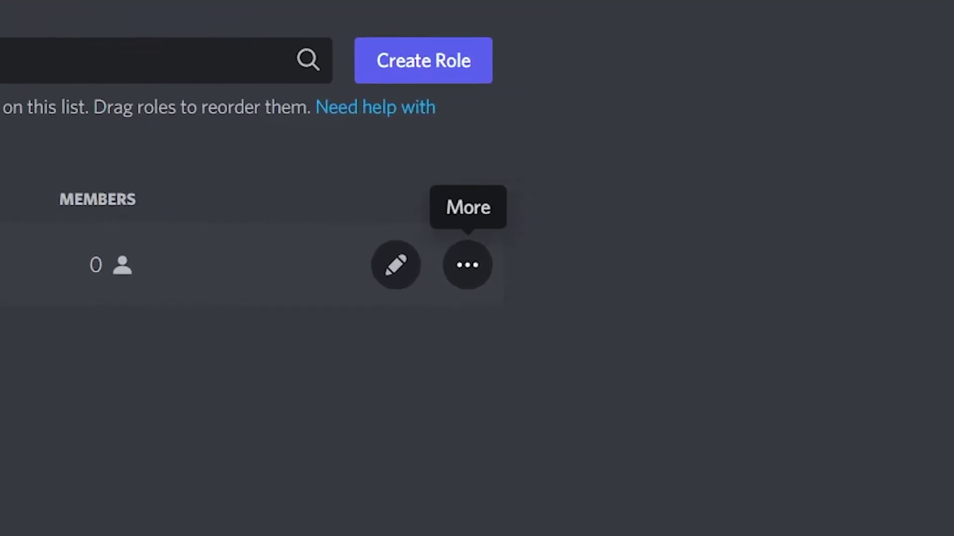
click(719, 276)
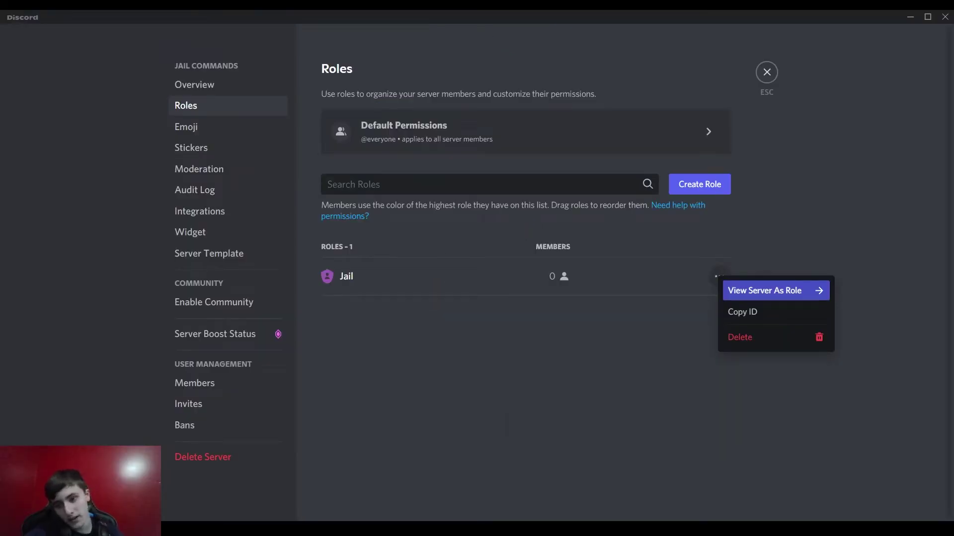
click(765, 291)
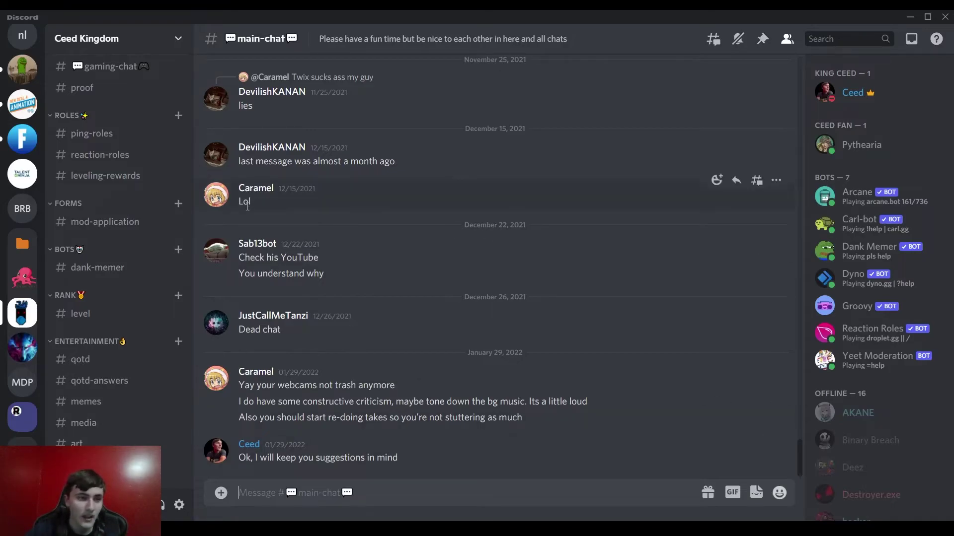
Return to the Jail Commands server and assign the Jail role to the server owner from the member profile
scroll(18, 158, down, 3)
click(18, 157)
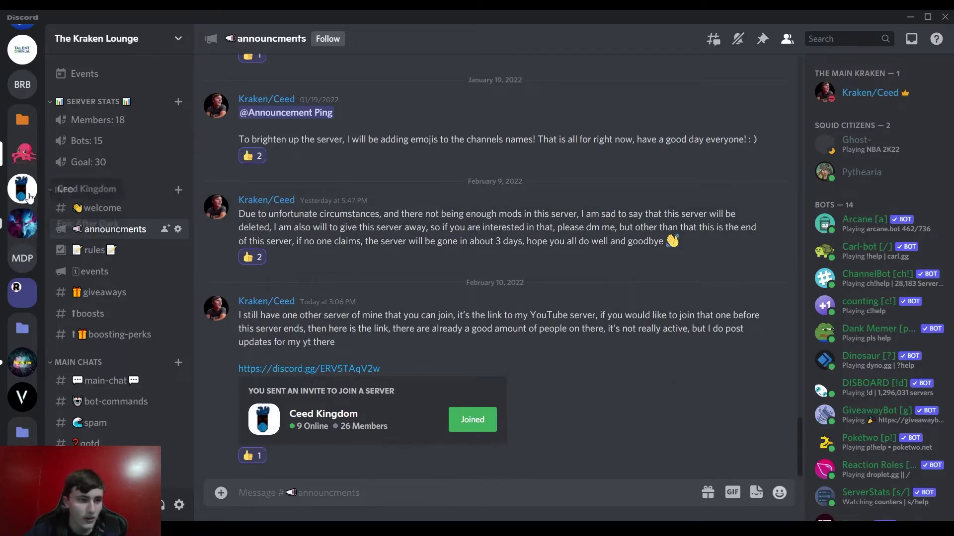
scroll(19, 124, up, 6)
click(20, 92)
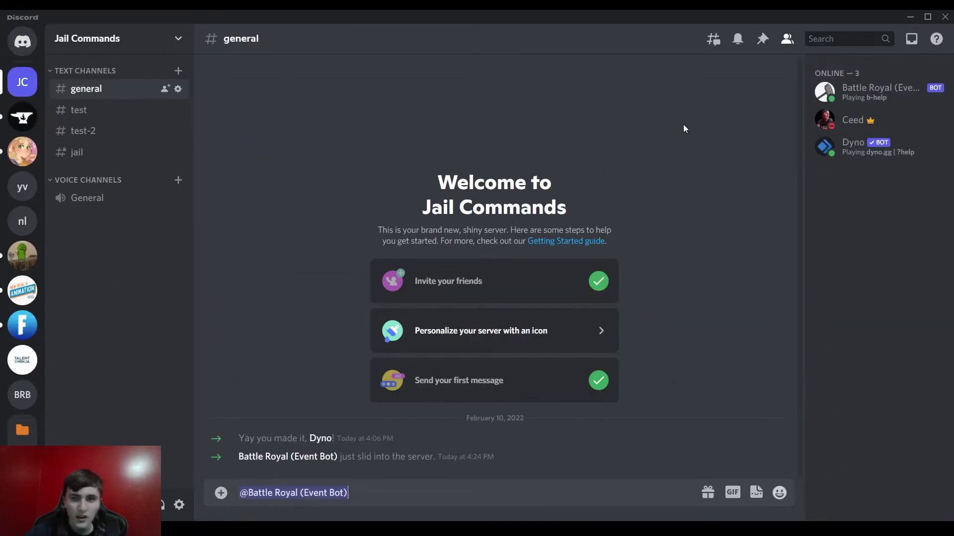
click(852, 119)
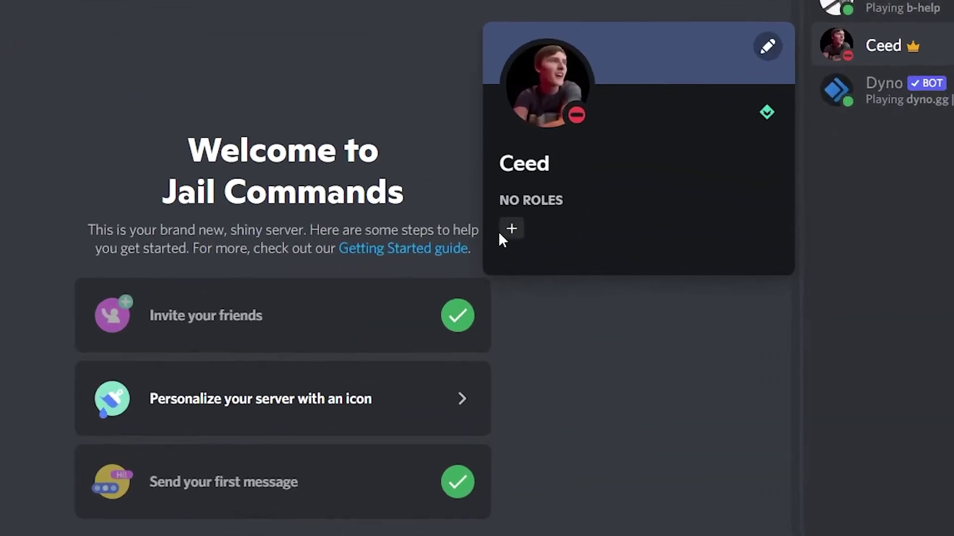
click(635, 227)
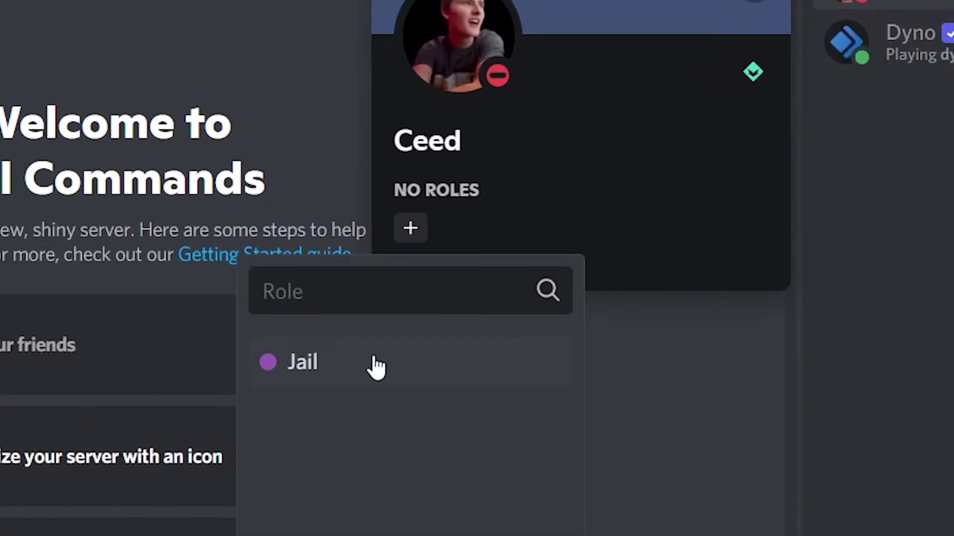
click(523, 367)
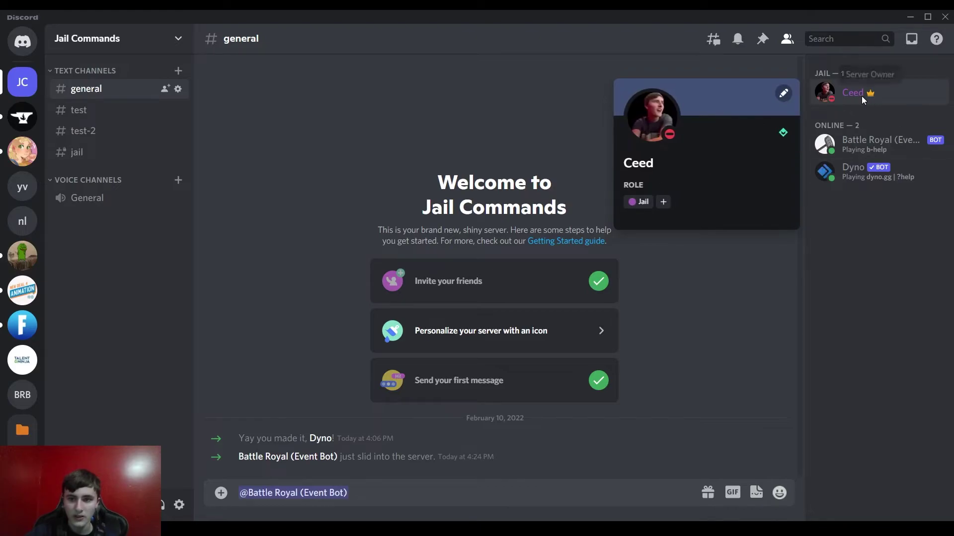
click(861, 96)
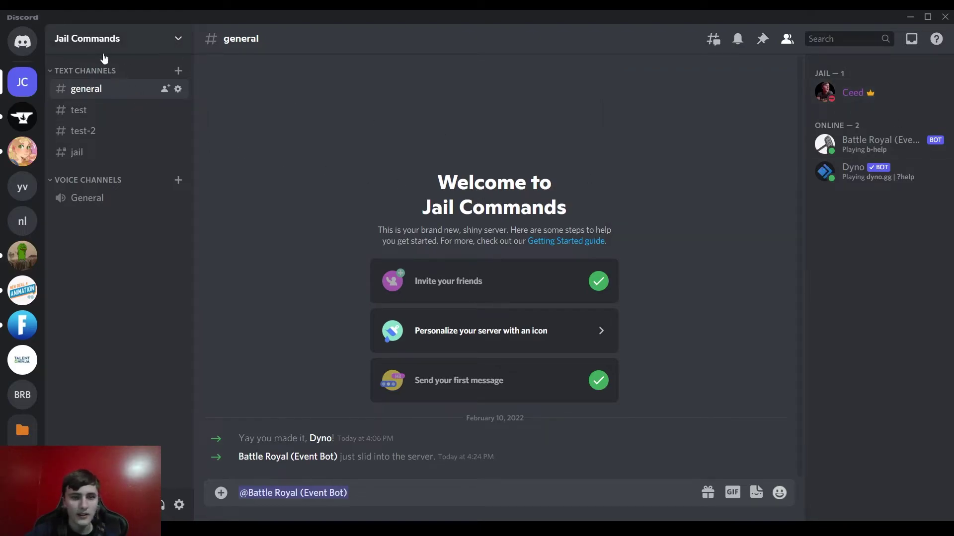
Preview the server as the Jail role again from the server's role settings to check which channels it can access
click(121, 38)
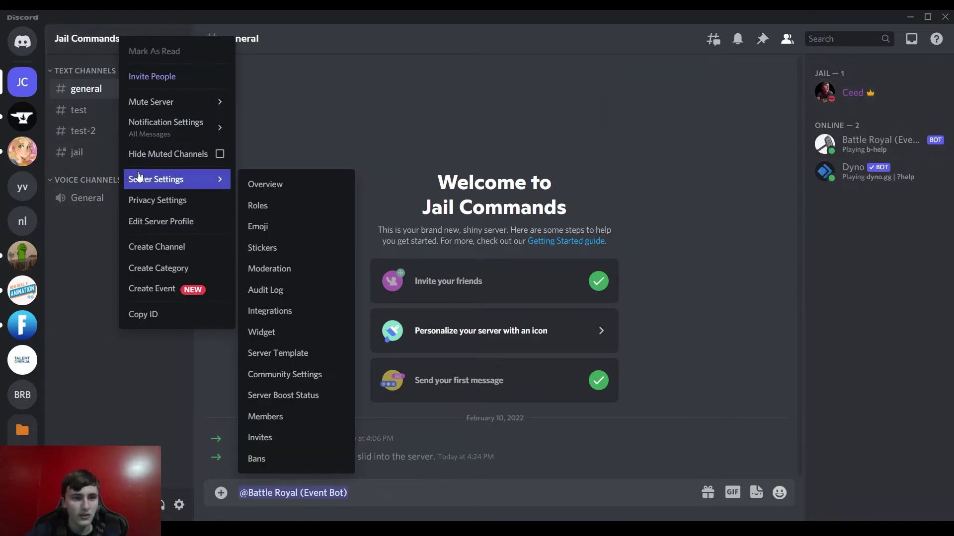
click(157, 178)
click(187, 114)
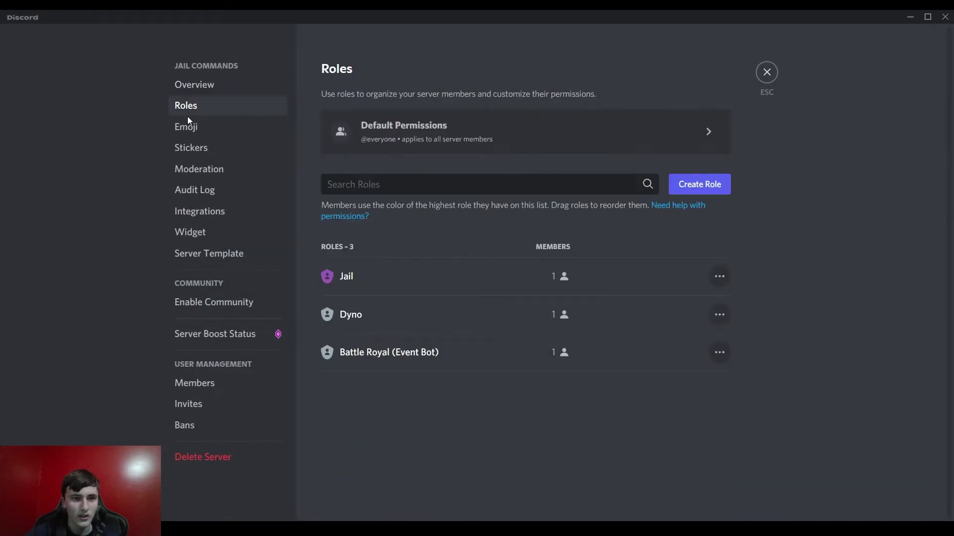
click(718, 279)
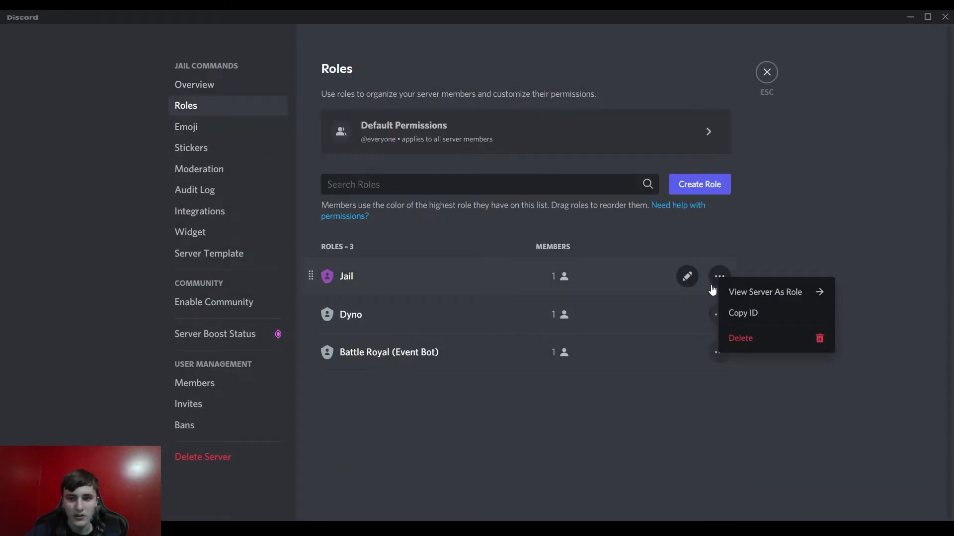
click(768, 293)
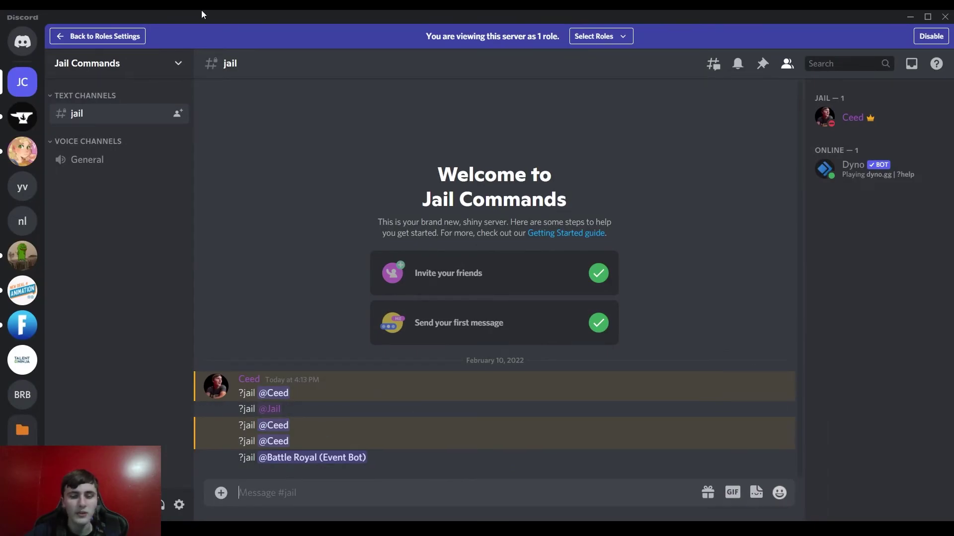